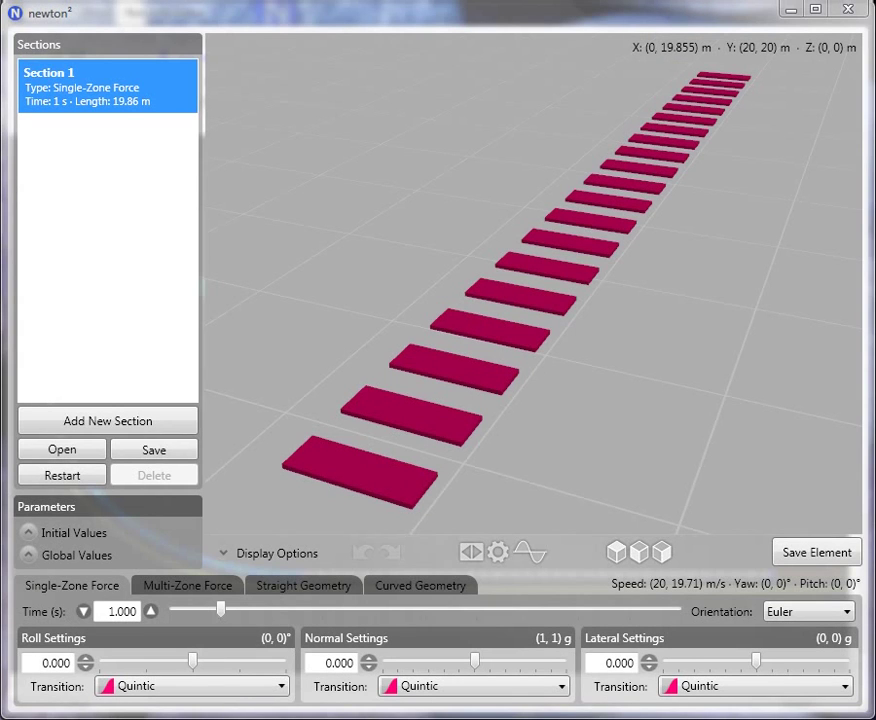
- Set the track's initial values to speed 25 m/s, normal force 3.5 g and Y position 5 m
click(94, 535)
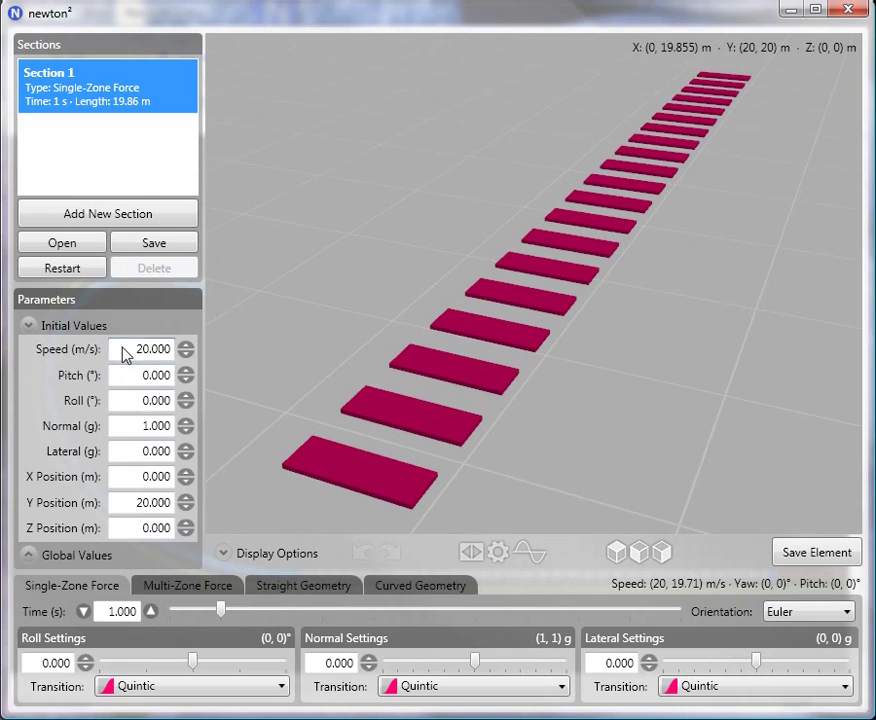
drag(123, 352, 187, 360)
text(25)
drag(122, 429, 193, 432)
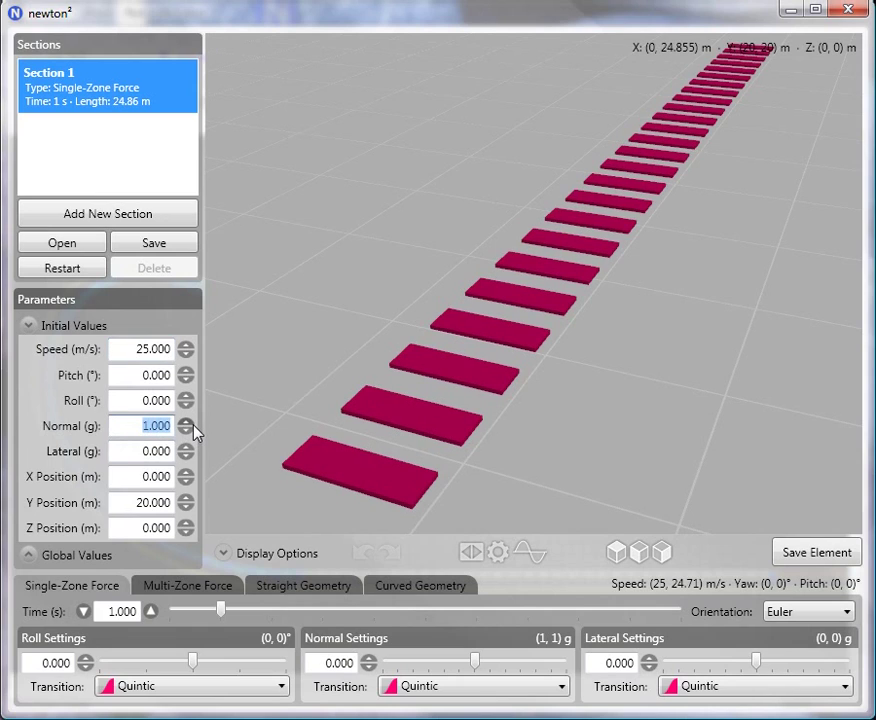
text(3.5)
drag(140, 503, 180, 504)
text(5)
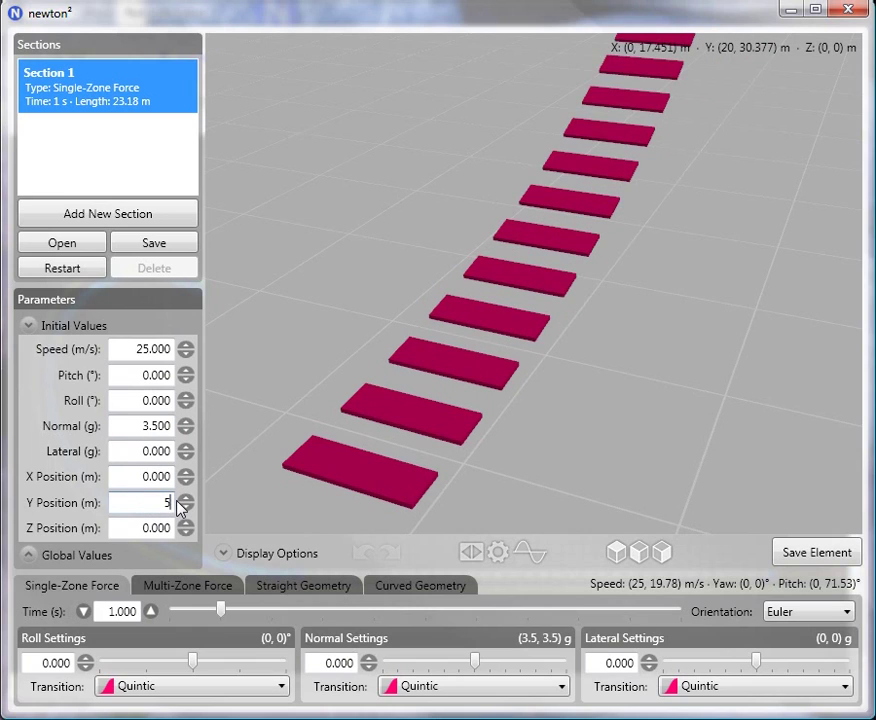
- Set the global heartline value to -1.1 m
click(80, 560)
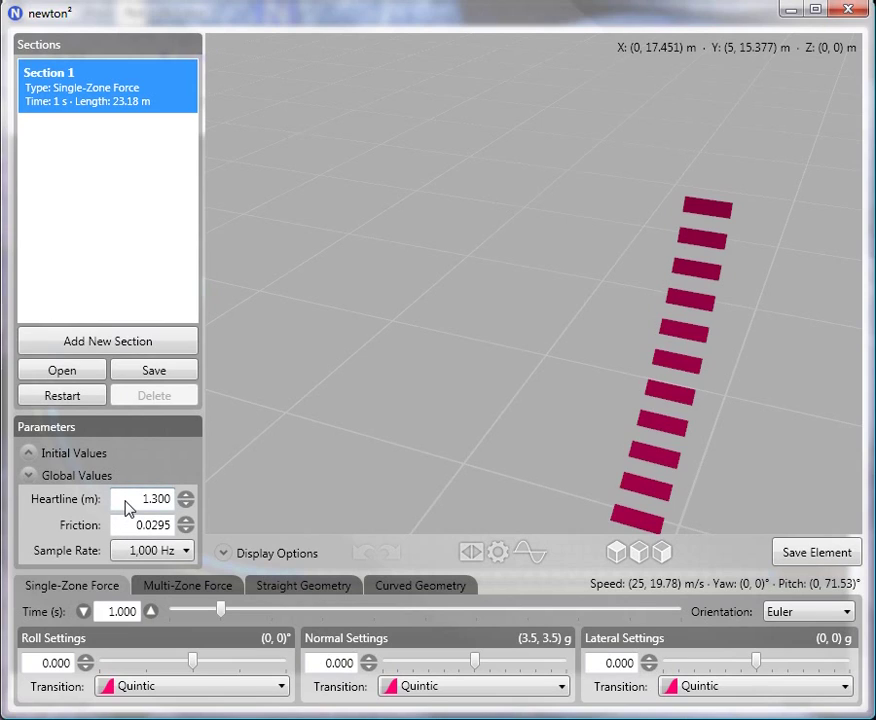
drag(128, 507, 184, 505)
key(BackSpace)
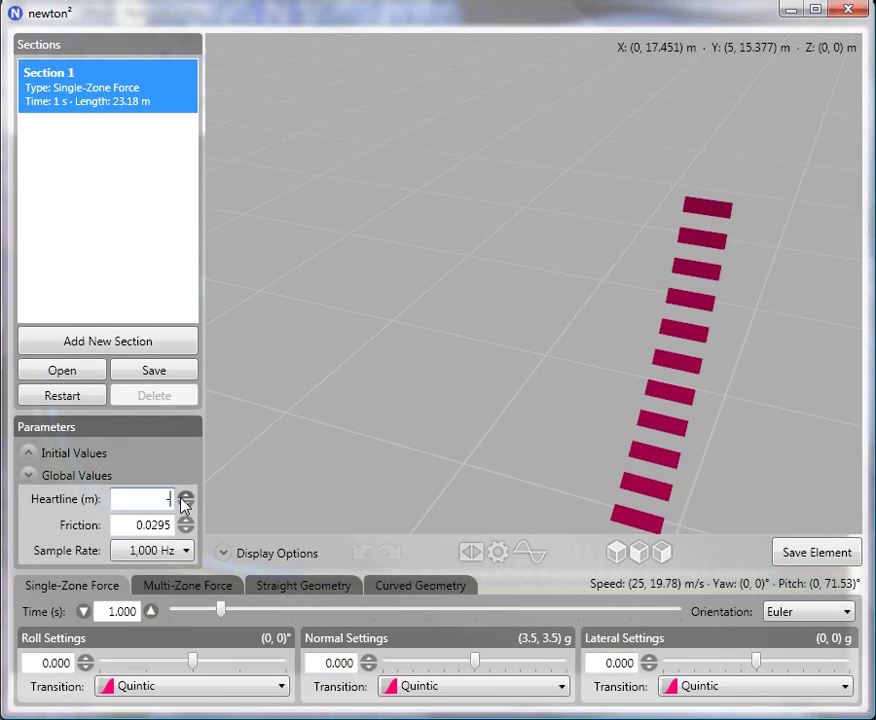
text(-1.1)
click(94, 479)
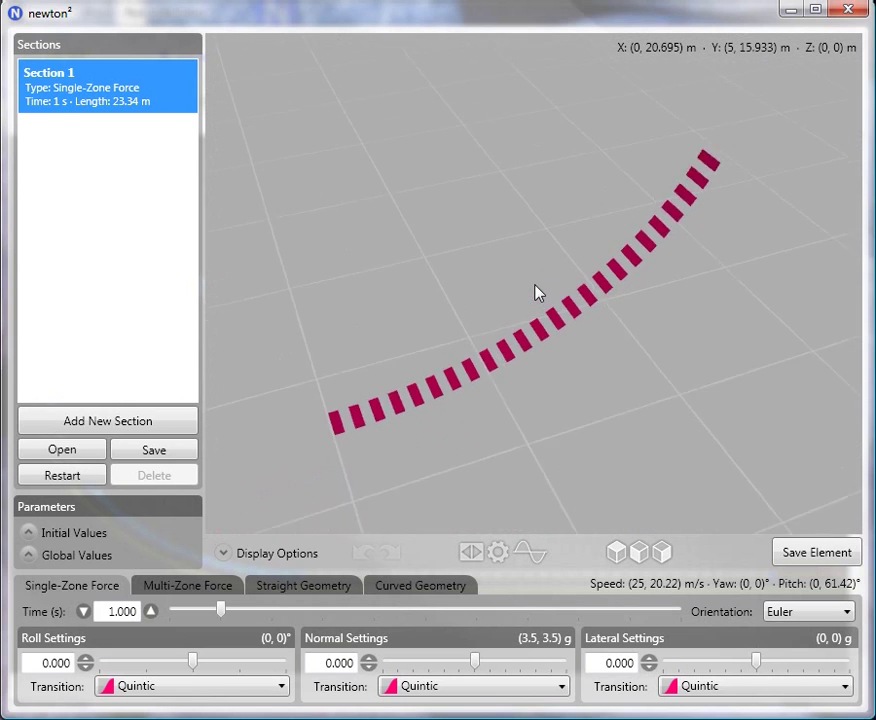
- Turn on shadows in the 3D track display
click(287, 558)
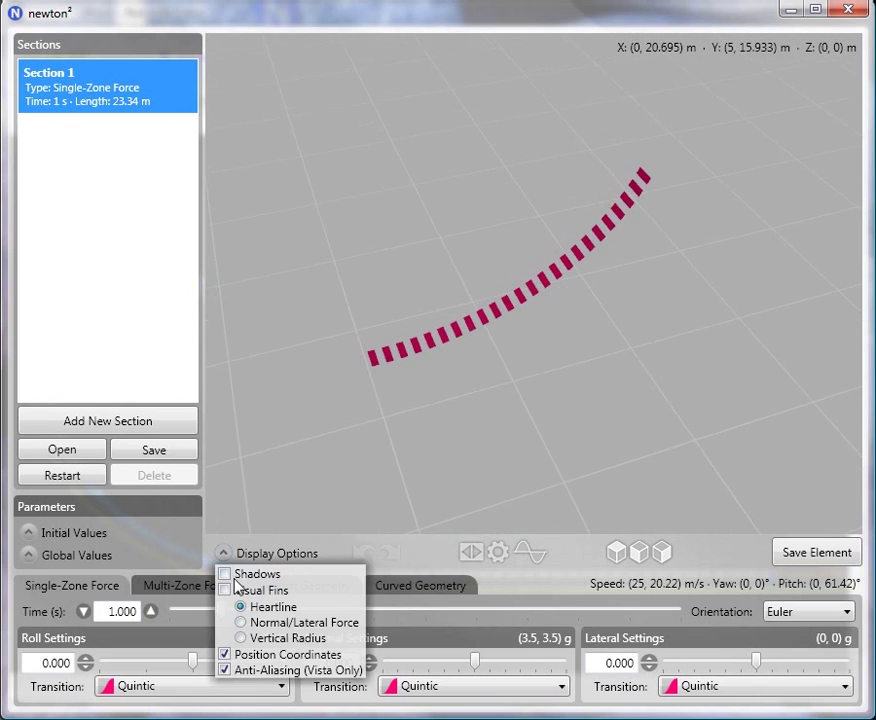
click(231, 572)
click(262, 556)
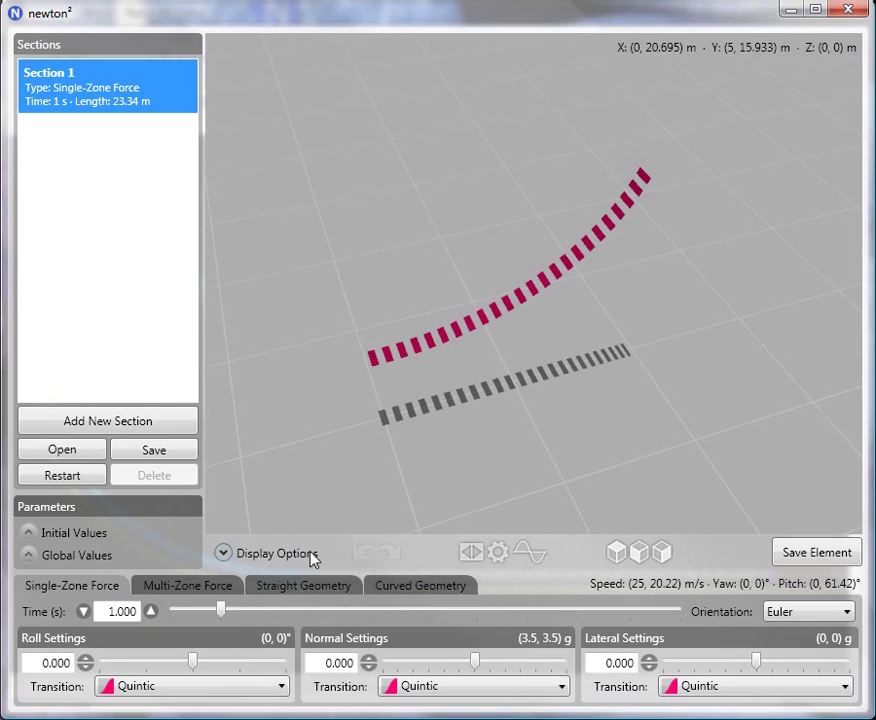
- Switch Section 1's orientation to Quaternion and shorten its time to 0.64 s
click(832, 621)
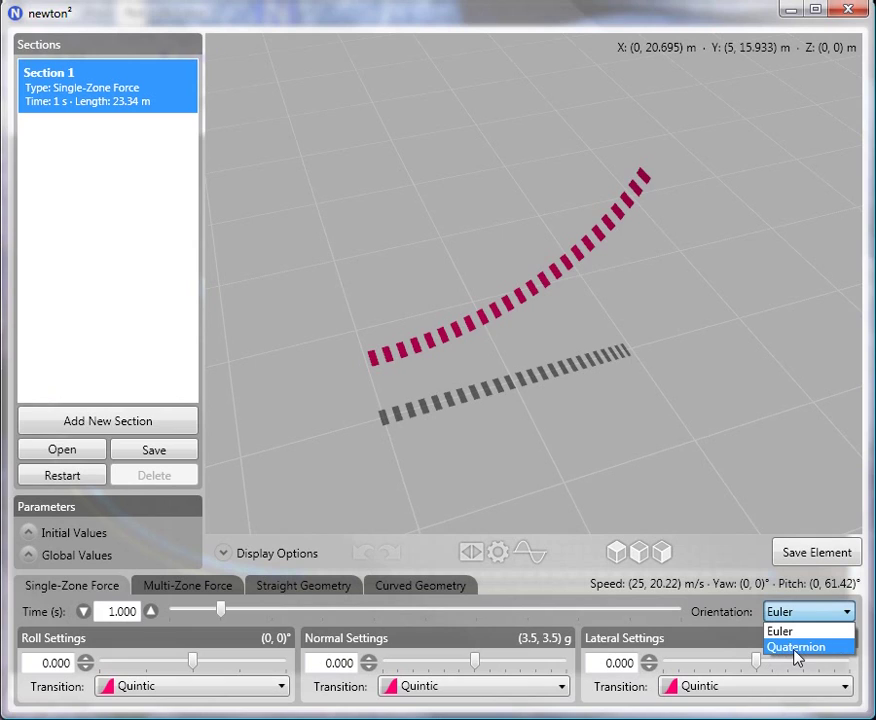
click(796, 648)
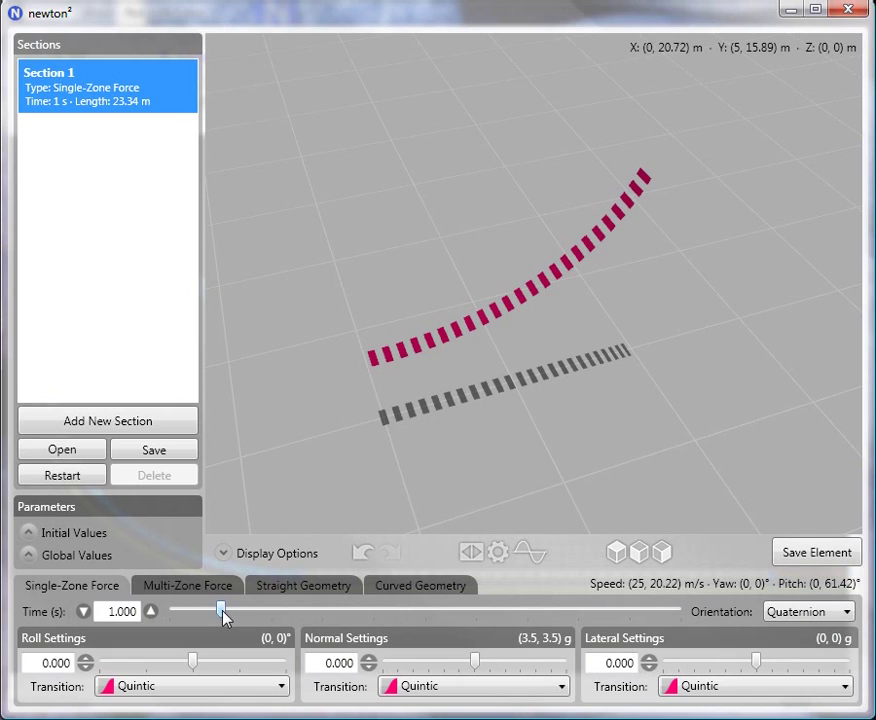
drag(222, 612, 203, 614)
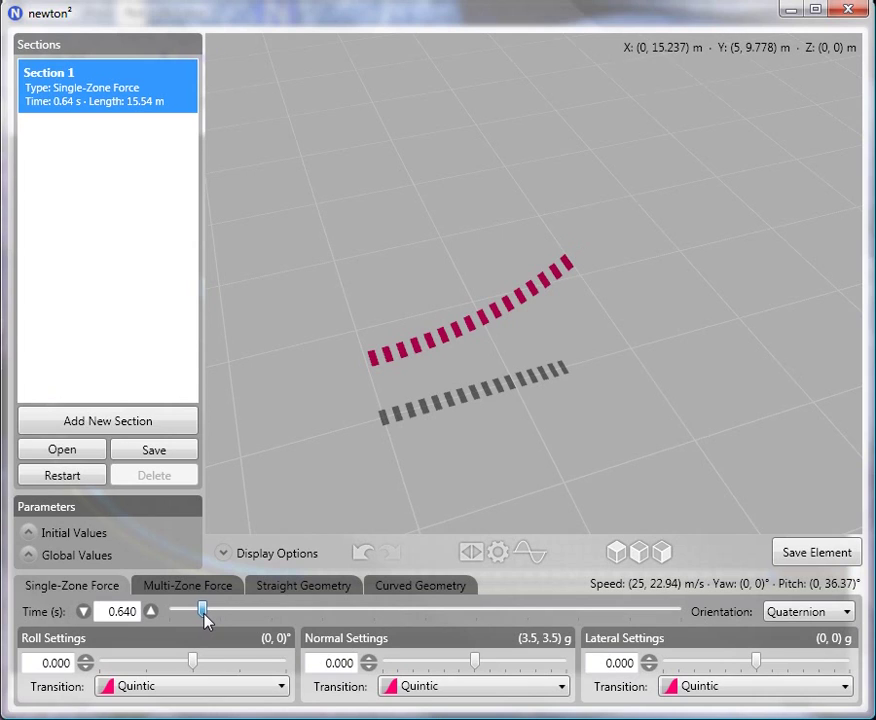
- Add a second section and make it a Multi-Zone Force section with Quaternion orientation
click(156, 421)
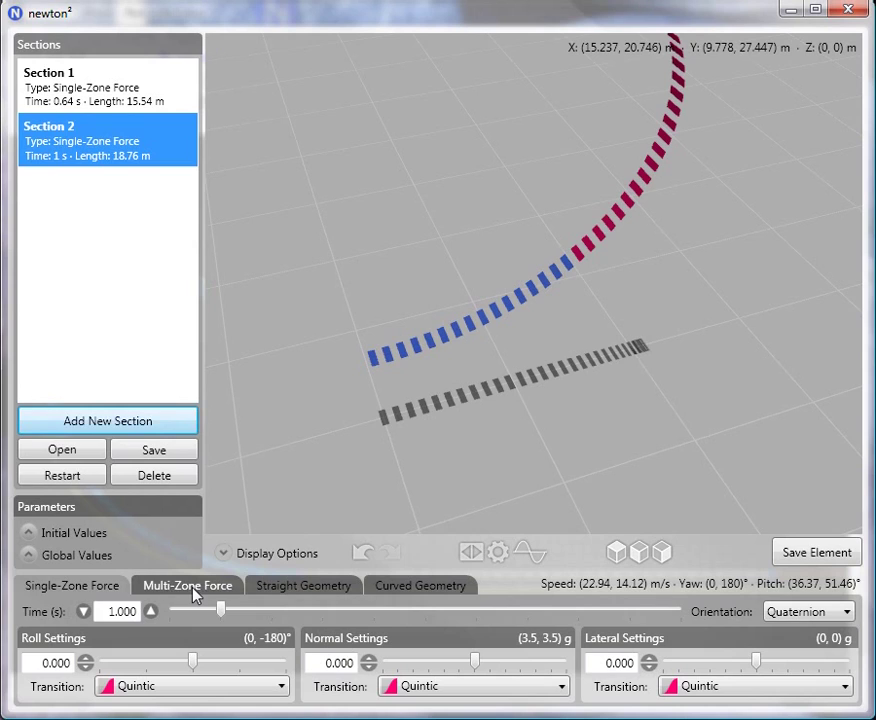
click(196, 590)
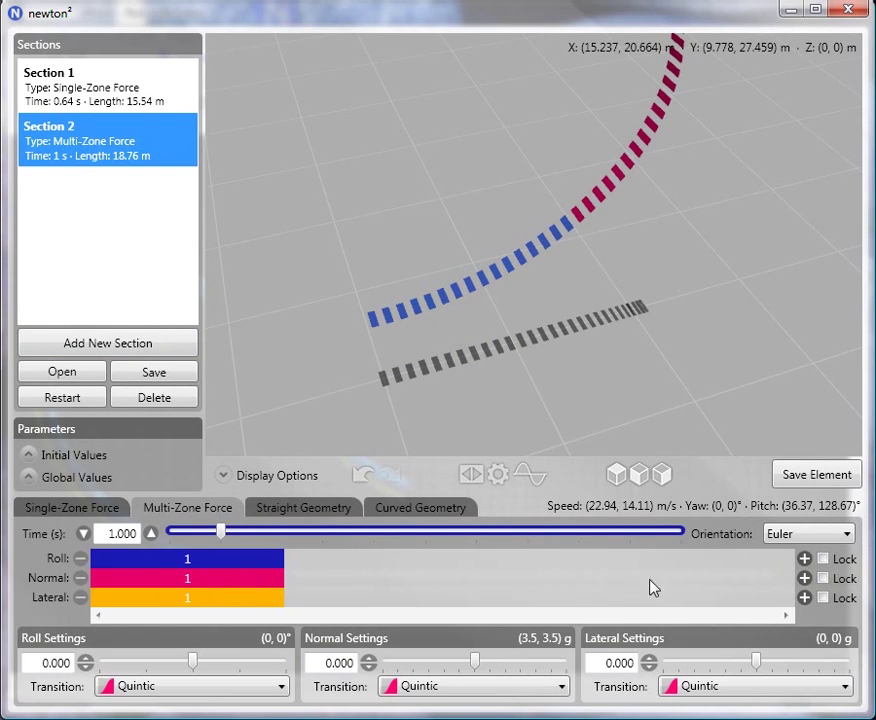
click(808, 533)
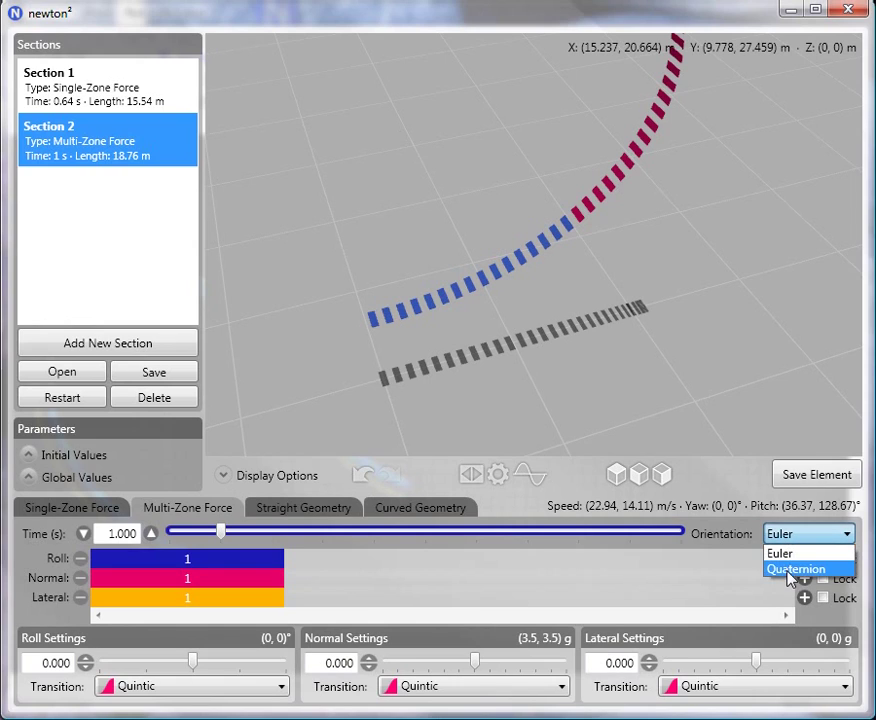
click(794, 569)
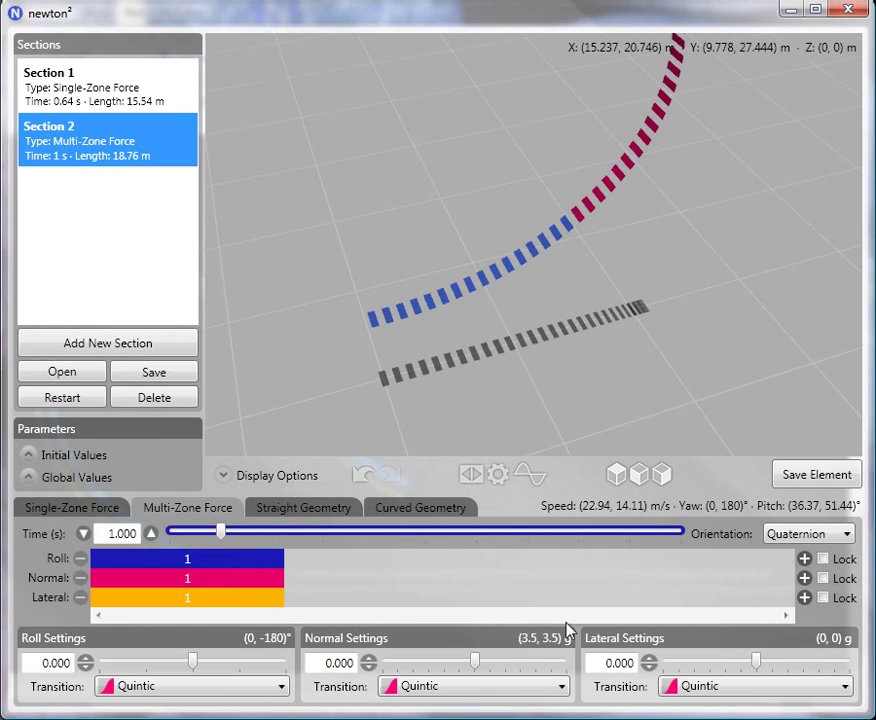
- Lock the lateral and roll tracks of Section 2, leaving the normal track editable
click(823, 598)
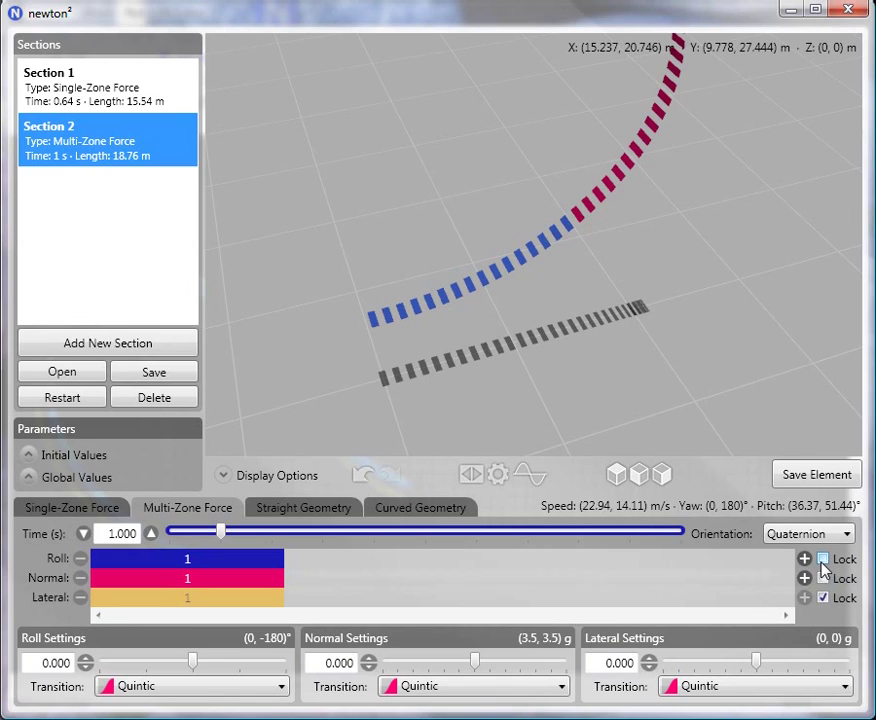
click(822, 560)
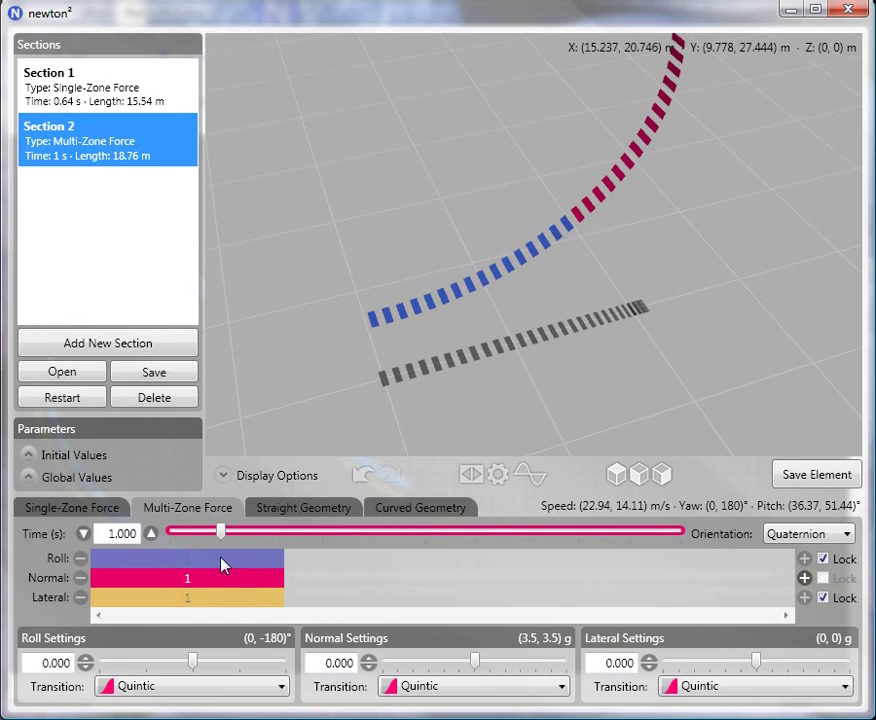
- Give Section 2's first normal zone a -3 g change and a duration of 1.94 s
drag(535, 250, 537, 254)
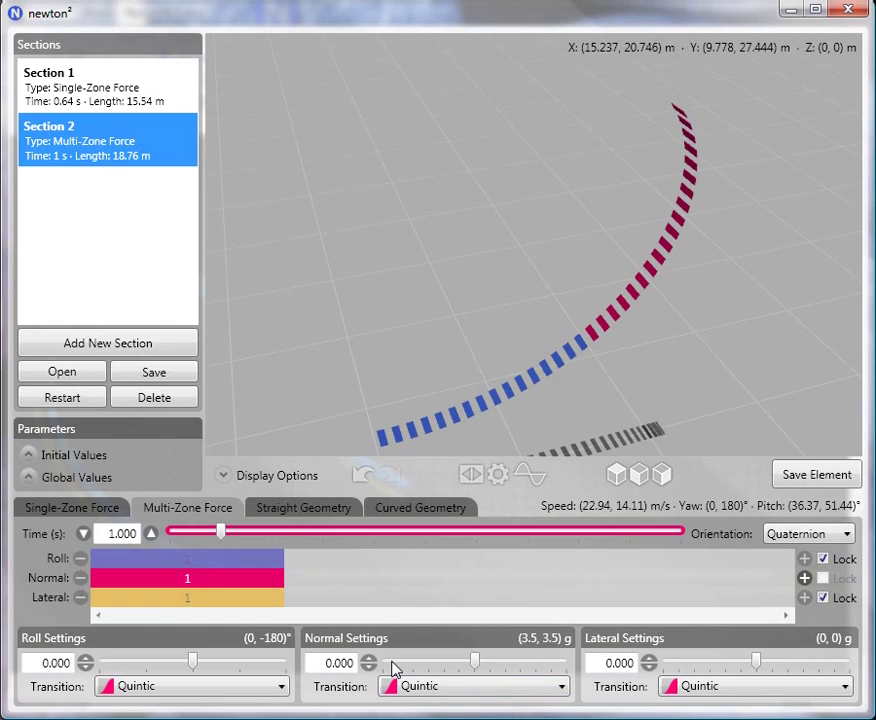
click(392, 662)
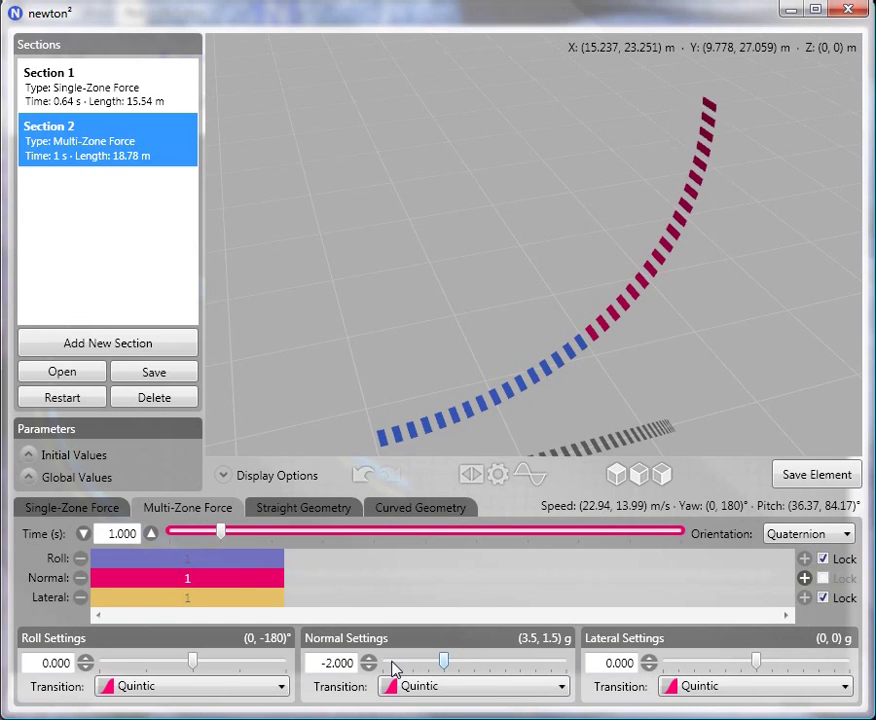
click(394, 668)
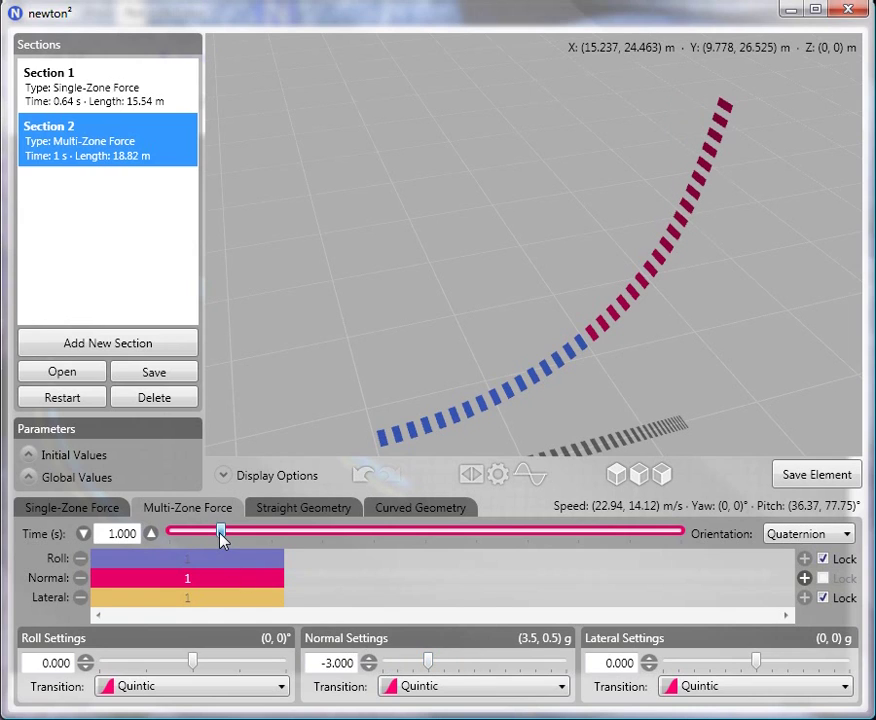
drag(222, 540, 241, 540)
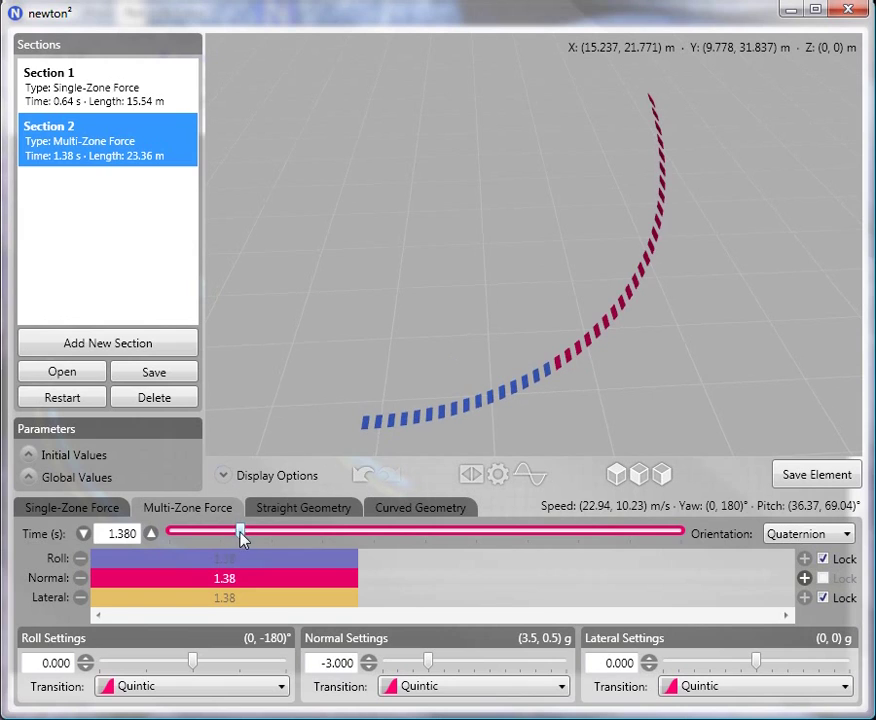
drag(241, 538, 273, 538)
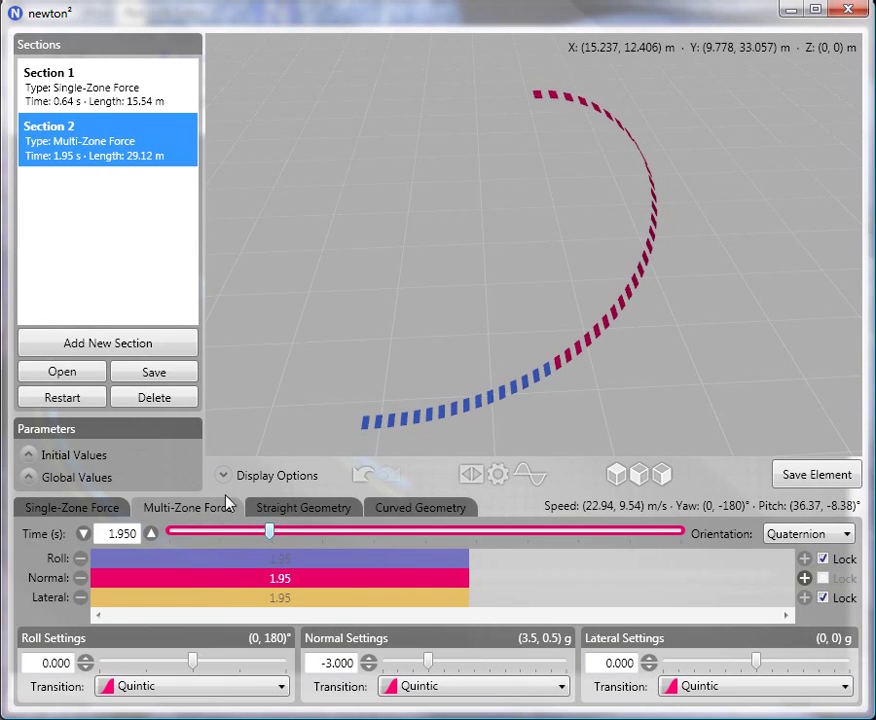
click(84, 534)
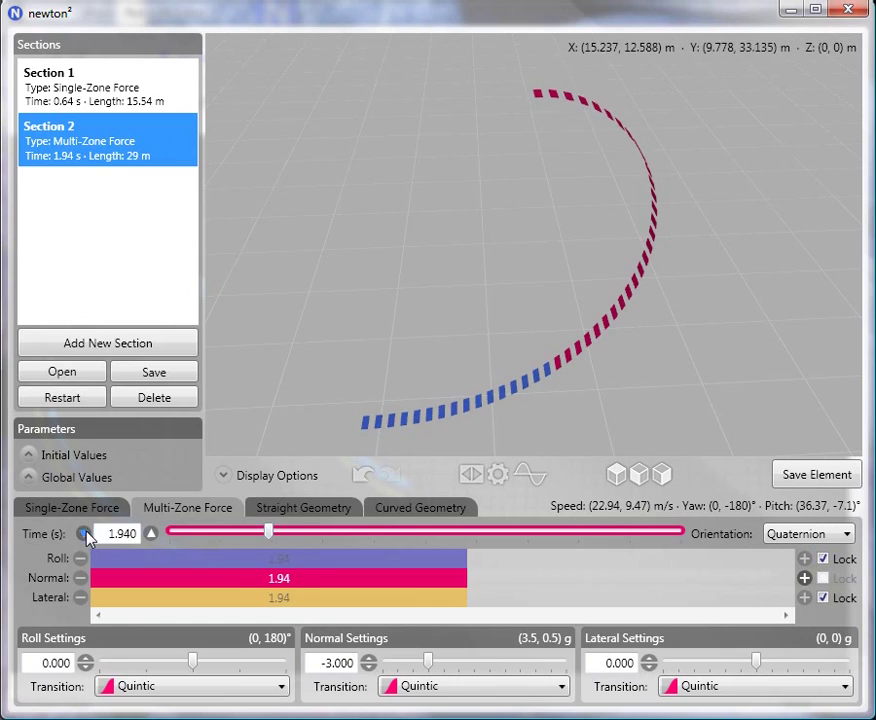
- Add a second normal force zone to Section 2 and shorten it to 0.71 s
click(805, 579)
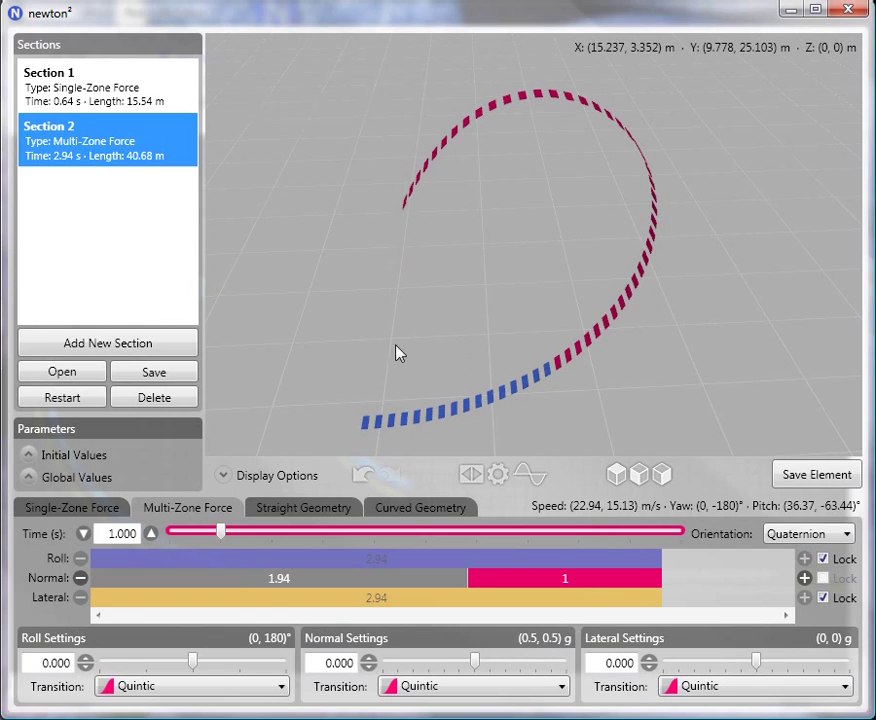
drag(221, 533, 207, 533)
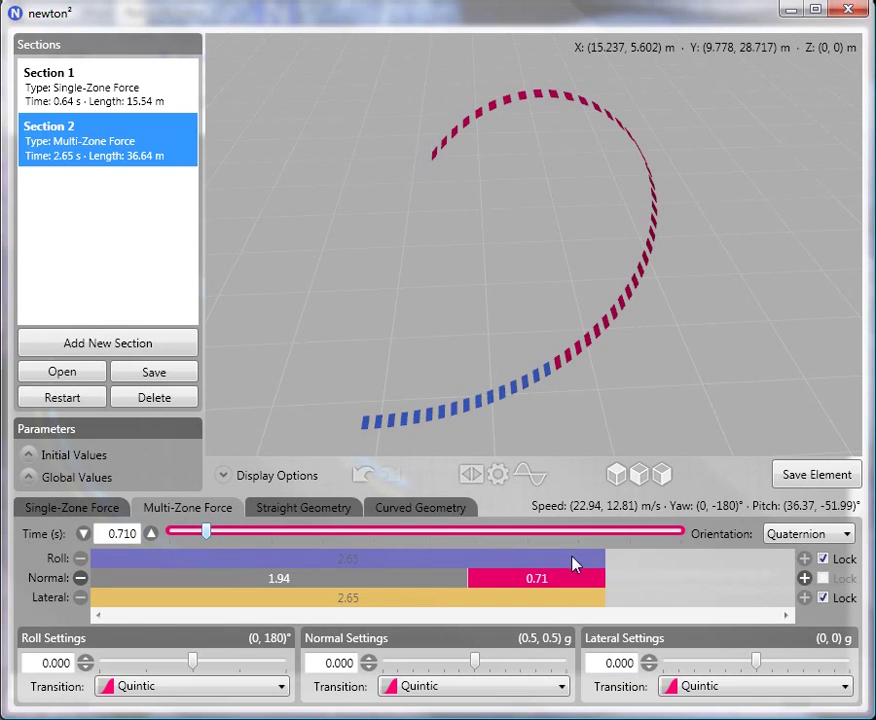
- Add a third normal force zone to Section 2 and set its normal force change to 2.5 g
click(805, 580)
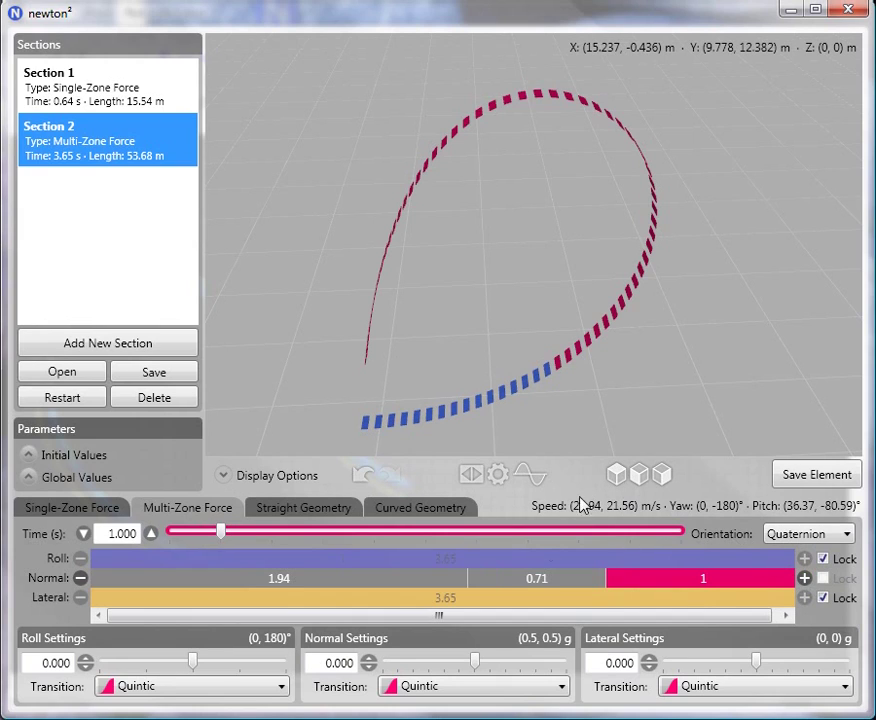
click(518, 665)
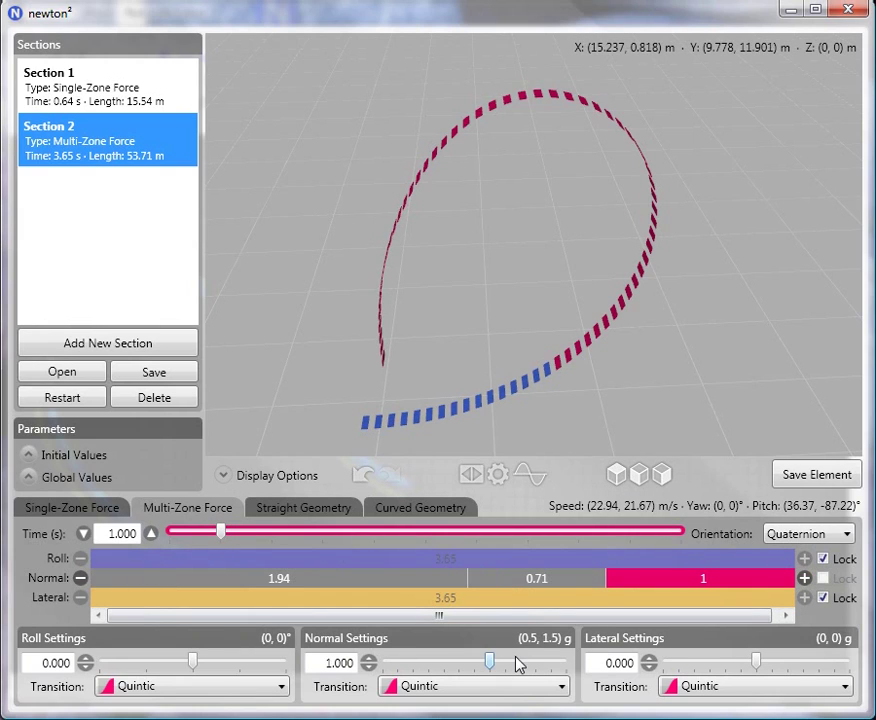
click(533, 665)
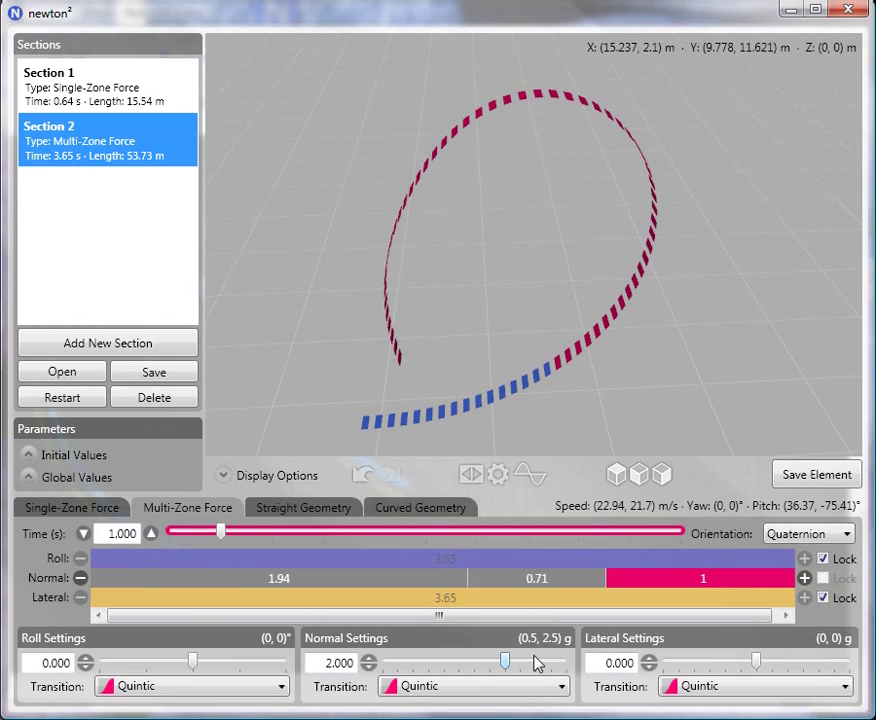
double_click(337, 663)
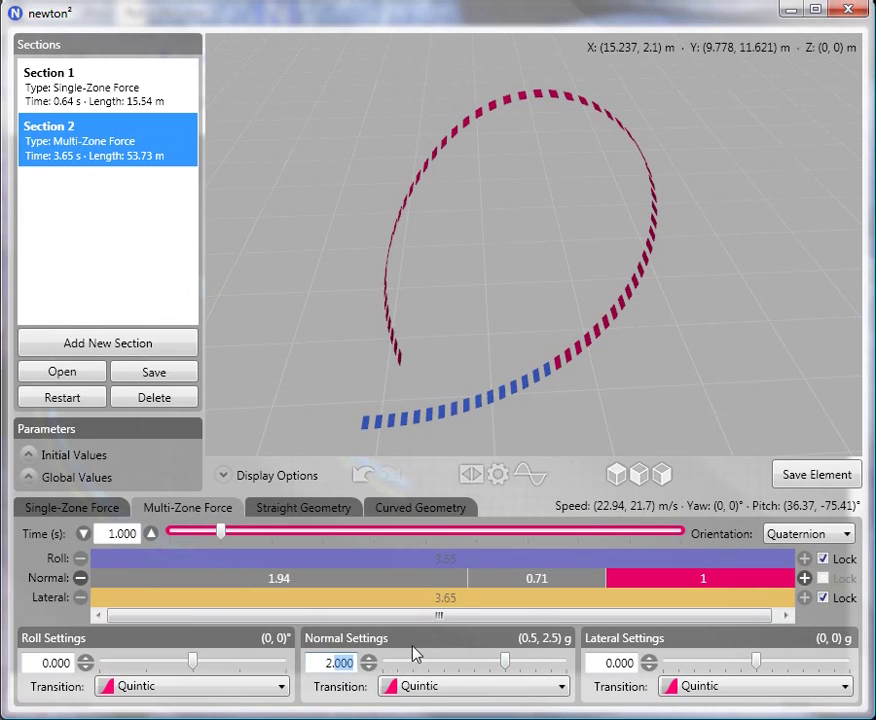
text(2.5)
key(Return)
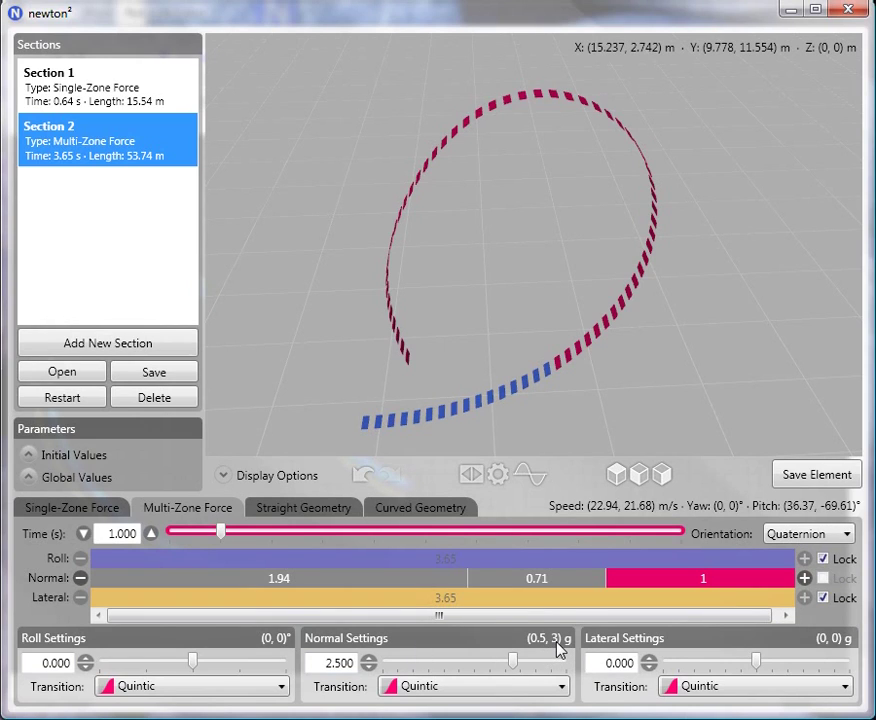
- Show visual fins on the track using the Normal/Lateral Force option
click(259, 477)
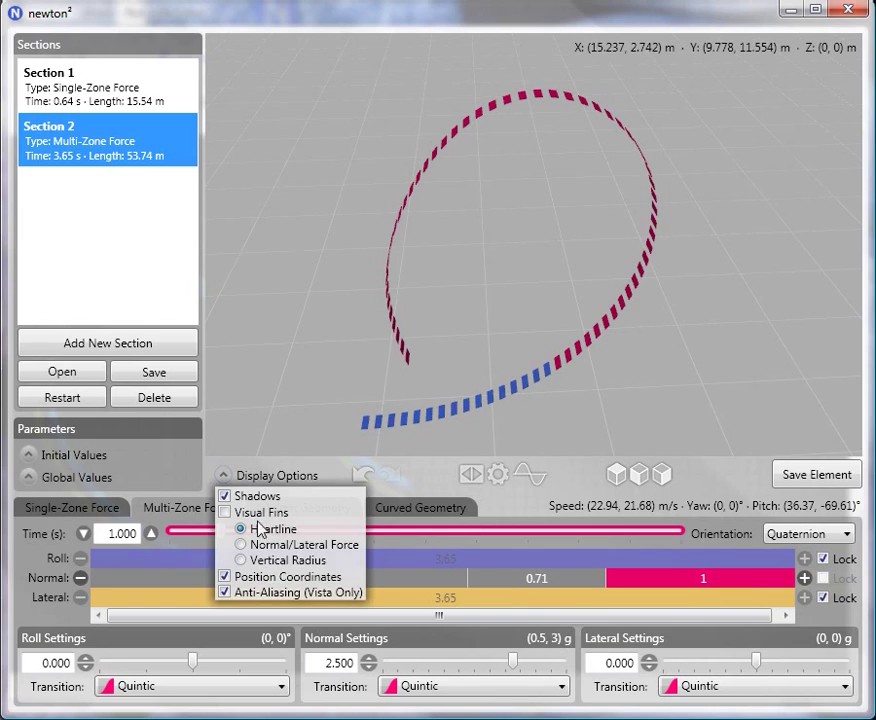
click(252, 544)
click(244, 513)
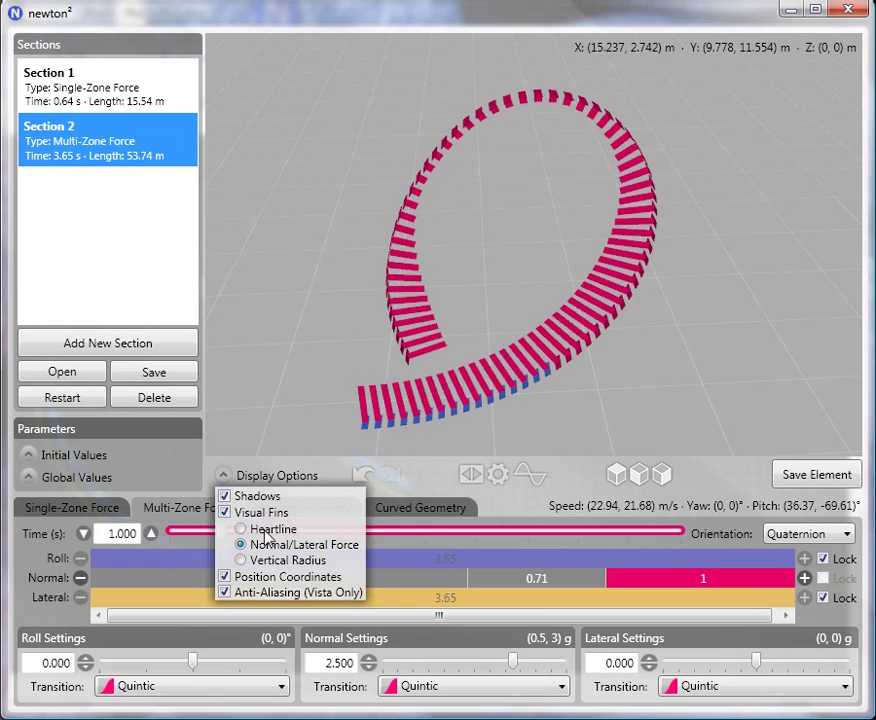
click(283, 478)
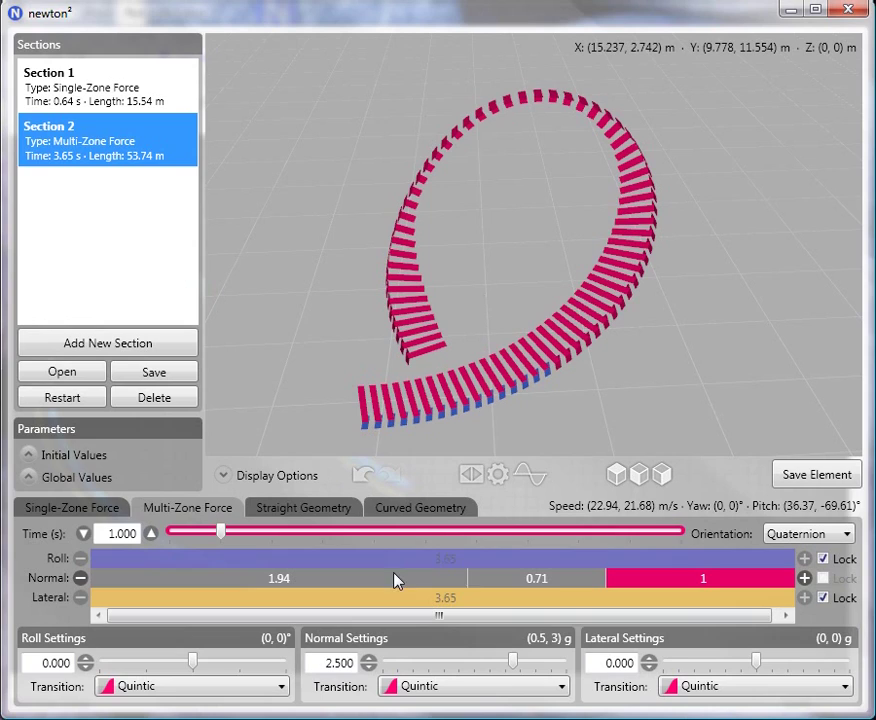
- Unlock Section 2's roll track and shorten its first roll zone to 0.85 s
click(822, 559)
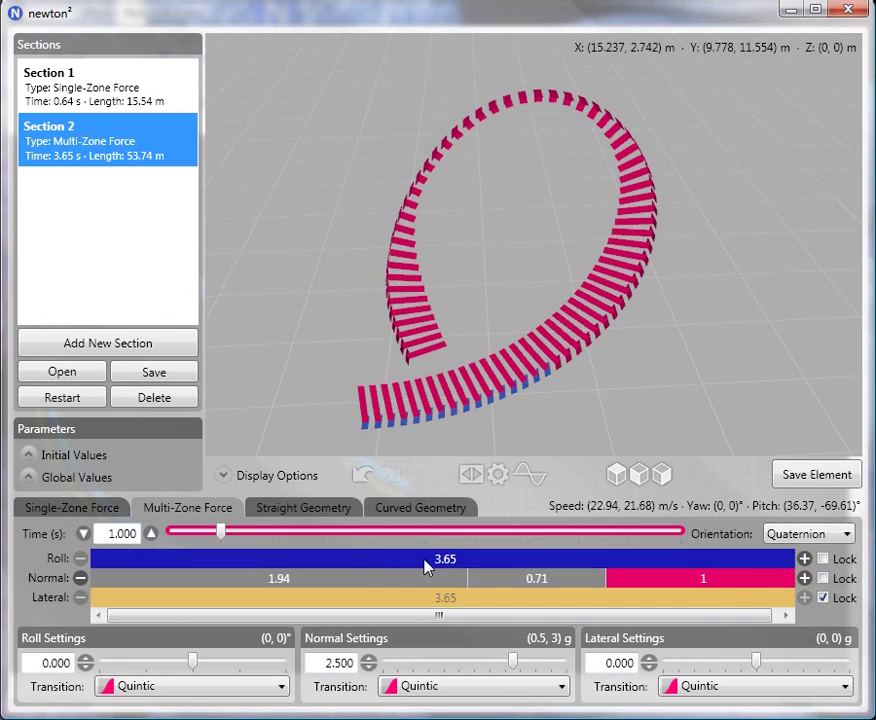
click(425, 566)
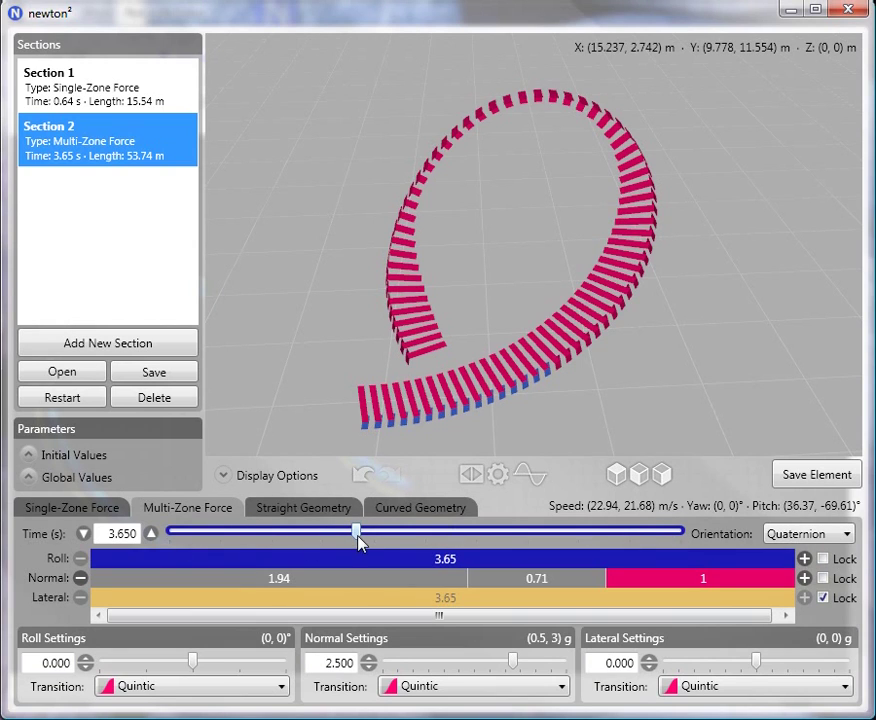
drag(357, 540, 222, 543)
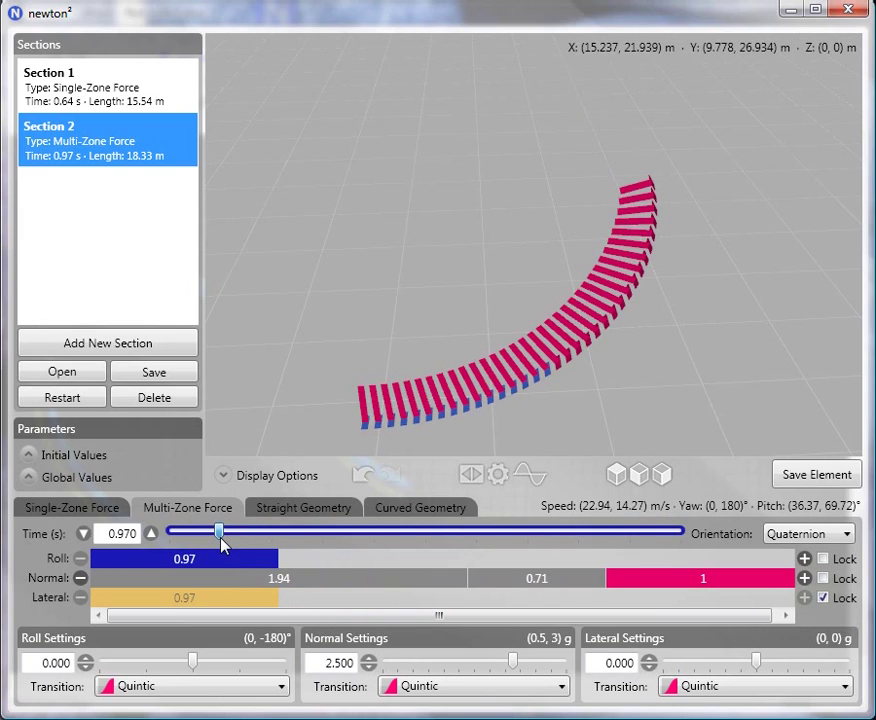
drag(222, 543, 215, 544)
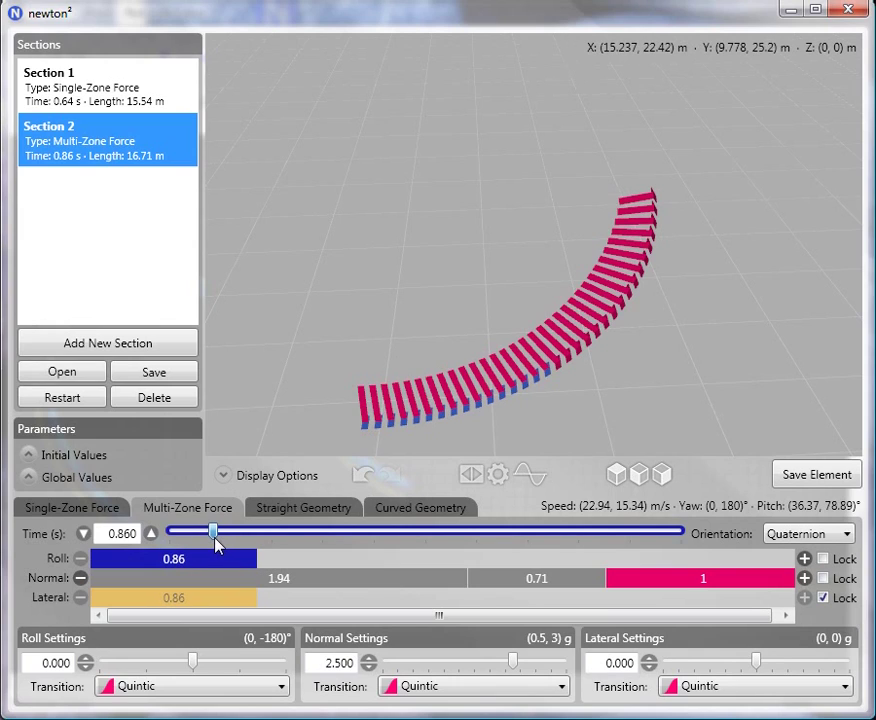
click(81, 534)
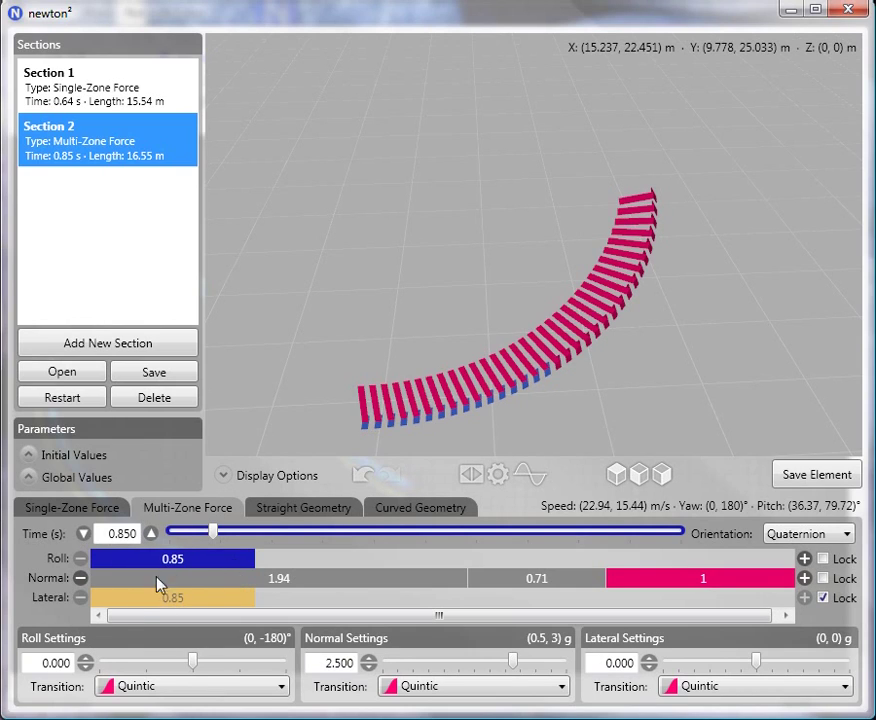
- Add a second roll zone to Section 2, lock the roll track's duration again and set the zone's roll change to -150°
click(804, 560)
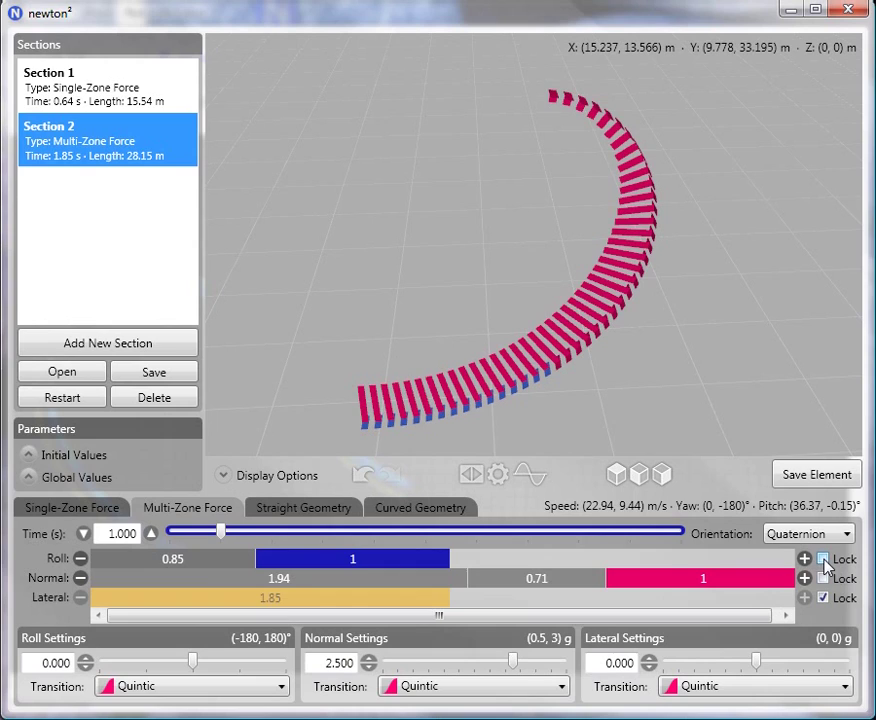
scroll(450, 620, right, 1)
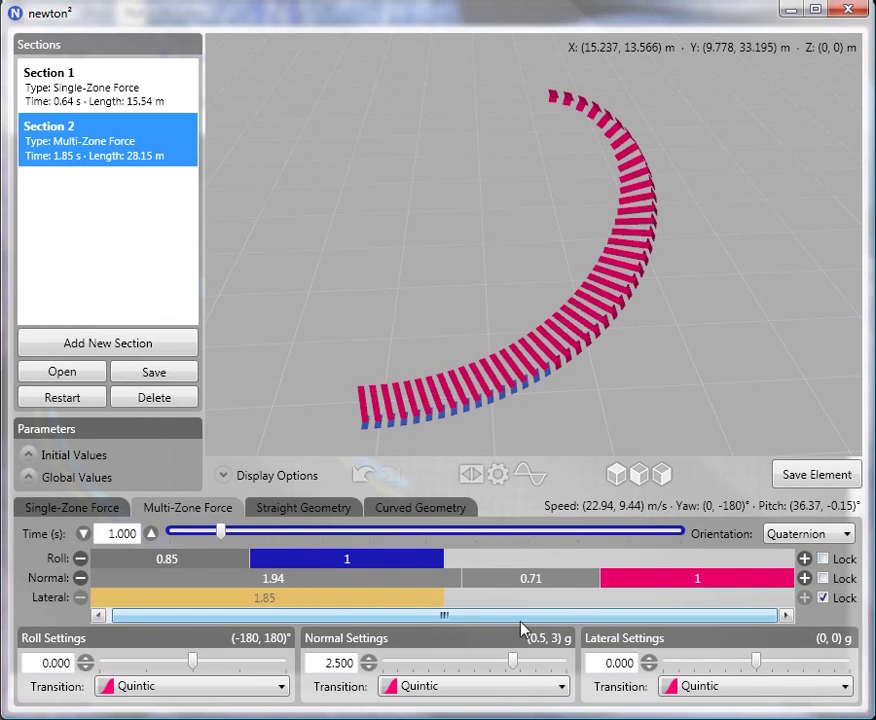
click(822, 560)
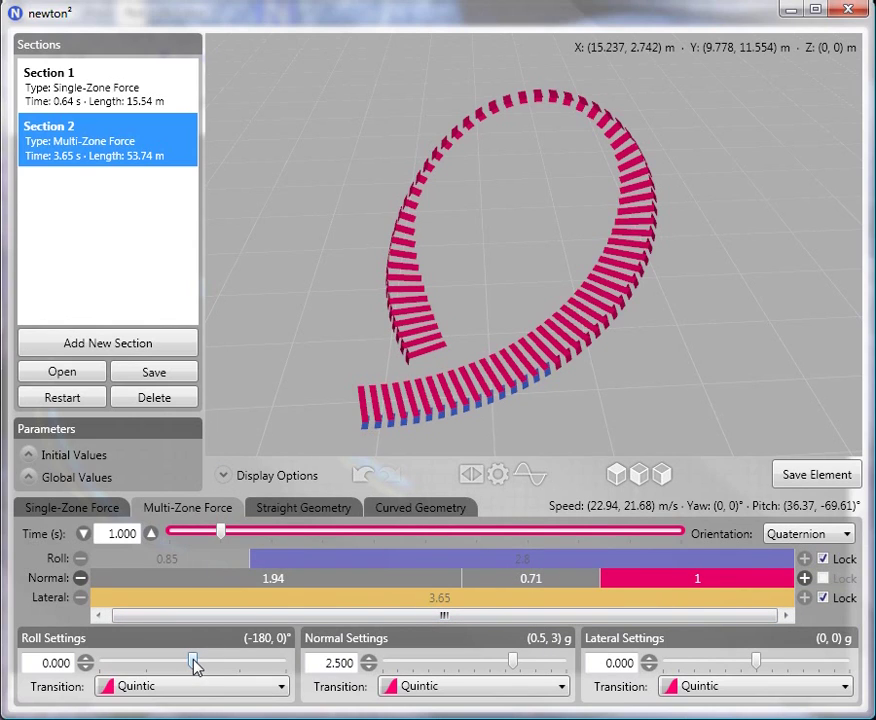
drag(192, 663, 156, 668)
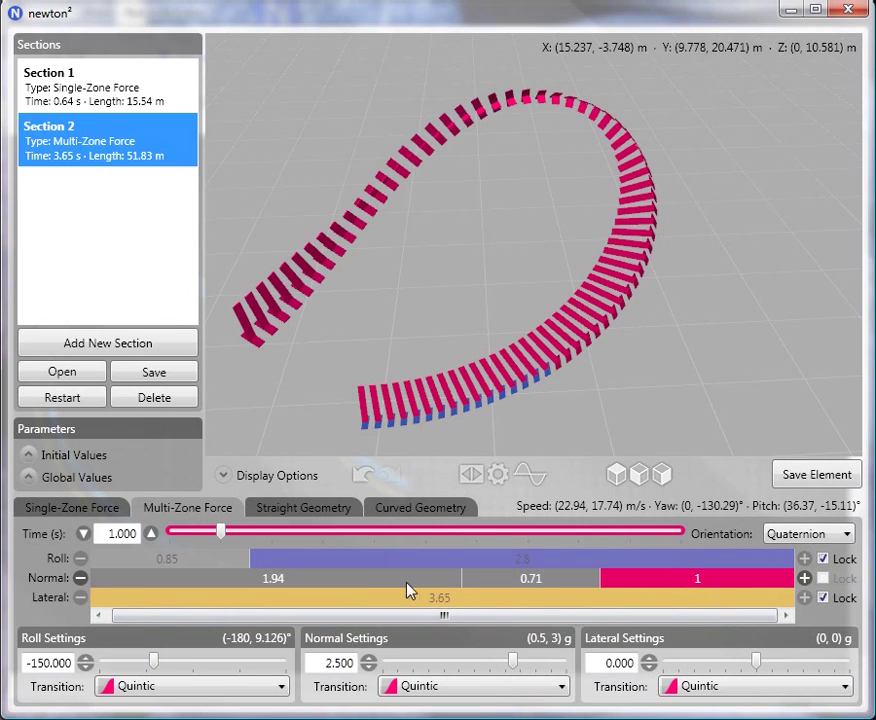
- Lengthen Section 2's third normal force zone to 1.49 s
drag(221, 537, 246, 531)
drag(400, 337, 536, 250)
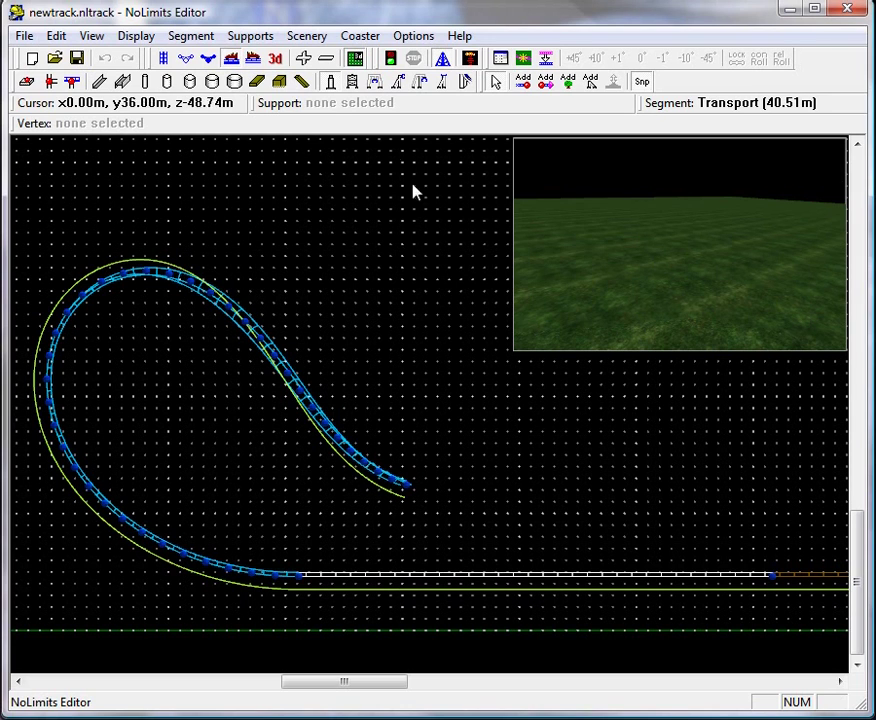
- Test-run the train over the imported element in NoLimits Editor, dismiss the crash notice and return to newton²
click(391, 60)
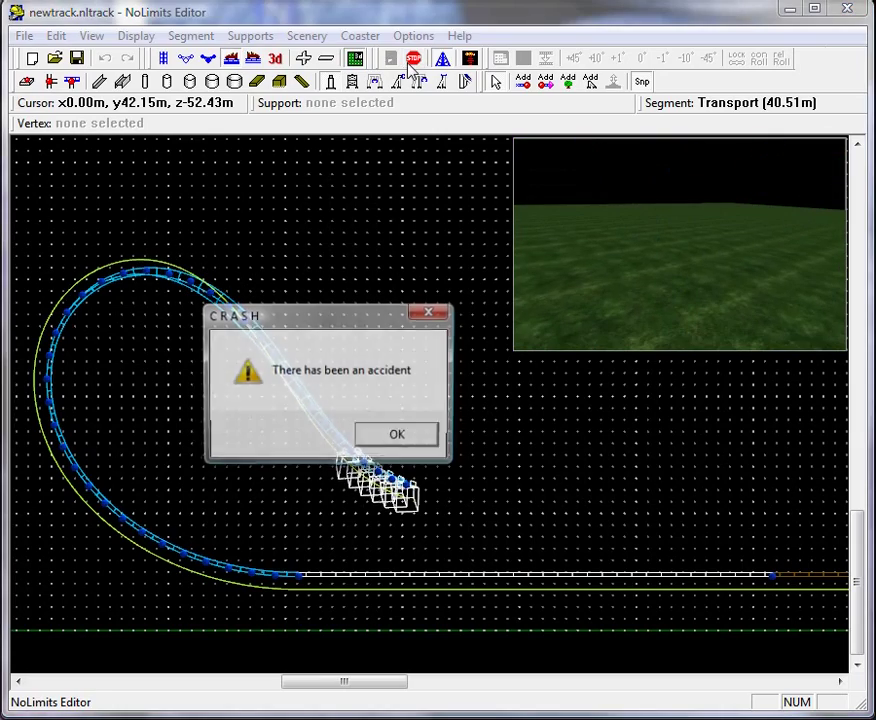
click(410, 442)
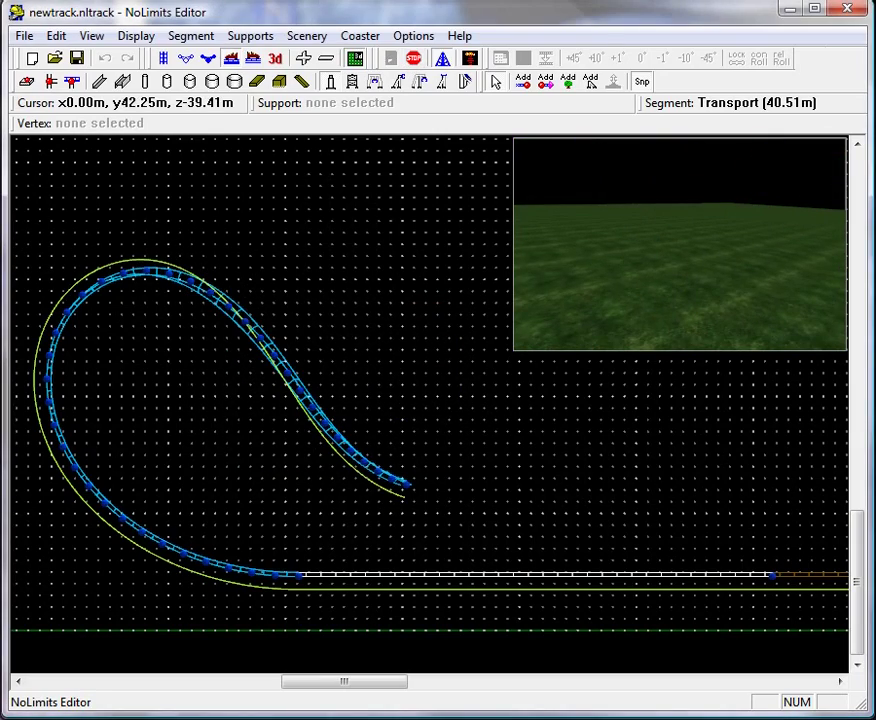
click(789, 10)
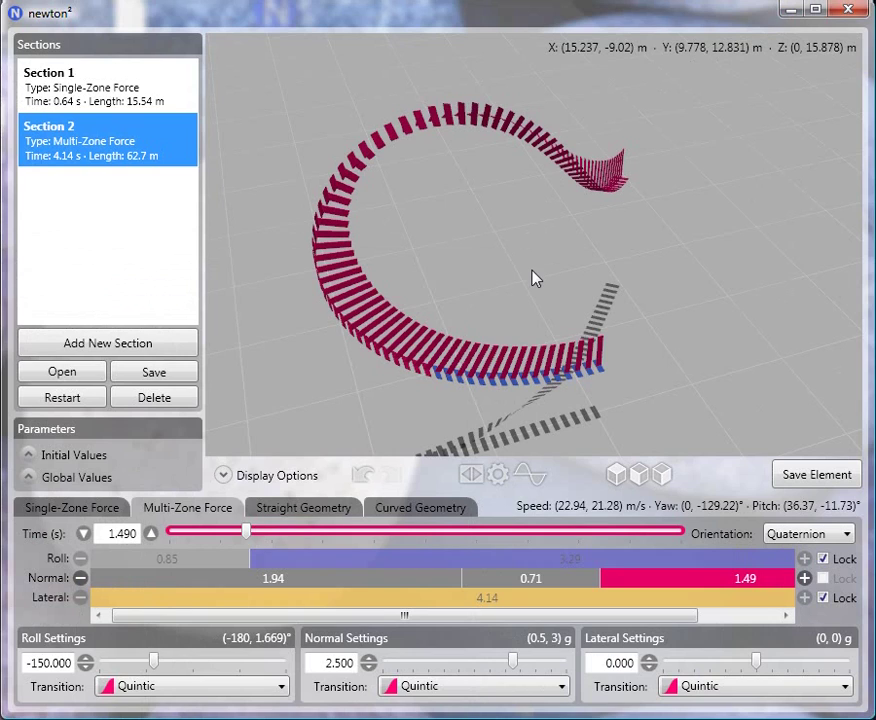